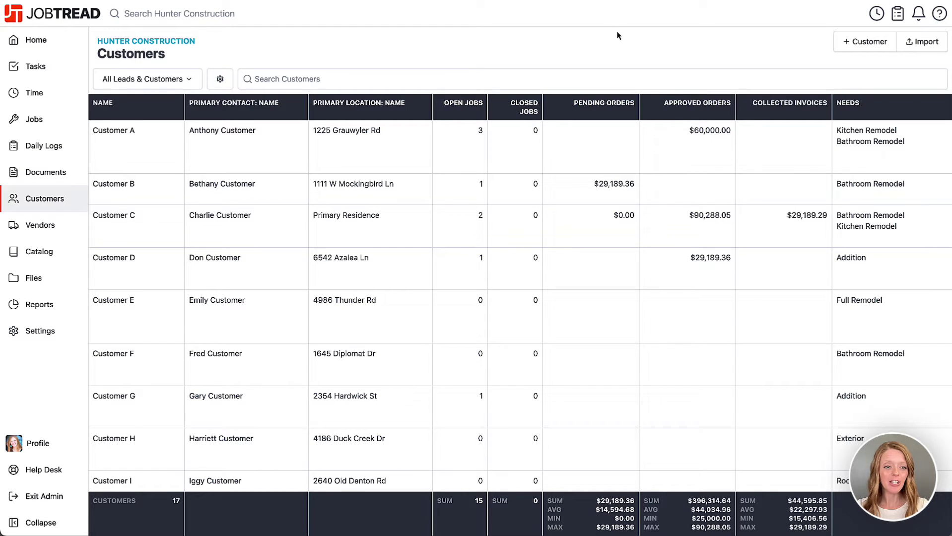
Step: Preview the jobs list and the new customer form, then return to customers without saving
left_click(32, 123)
left_click(42, 199)
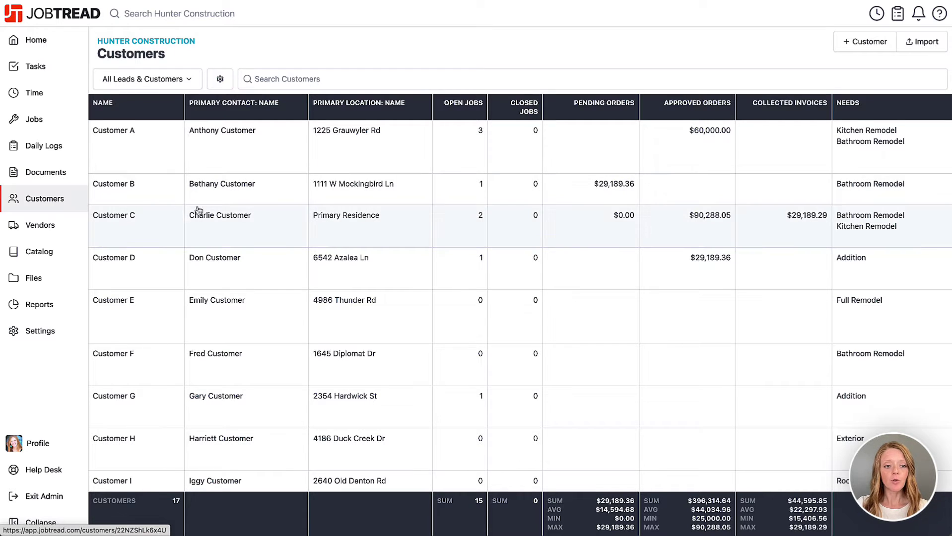
left_click(866, 45)
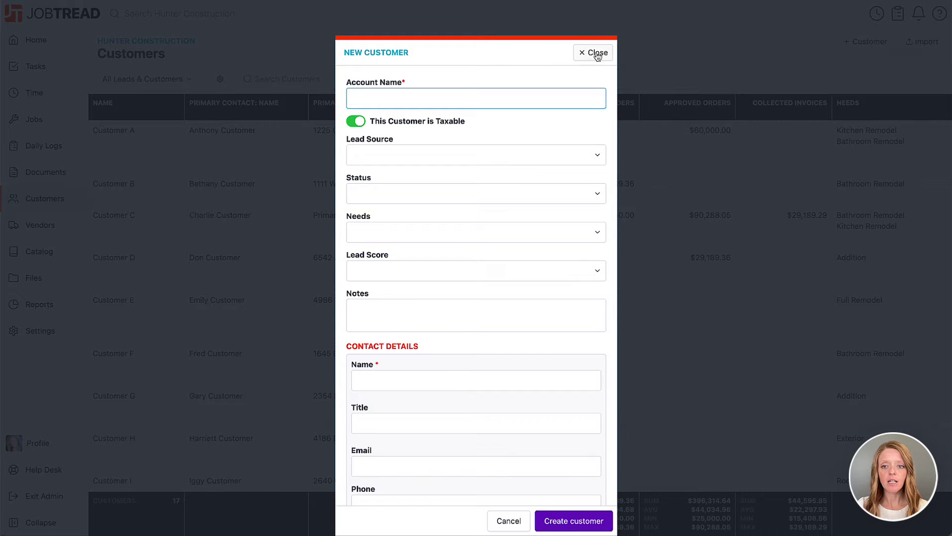
scroll(592, 130, "down", 10)
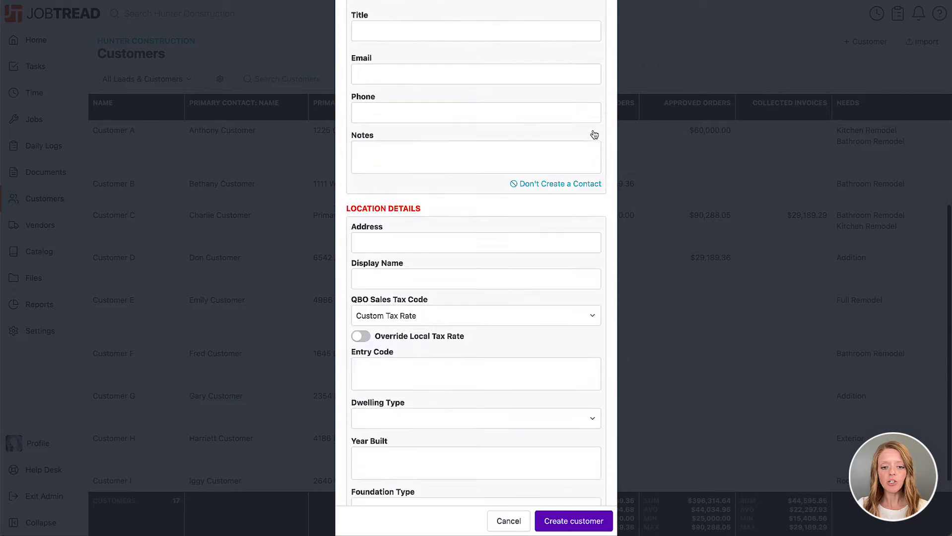
scroll(461, 199, "up", 10)
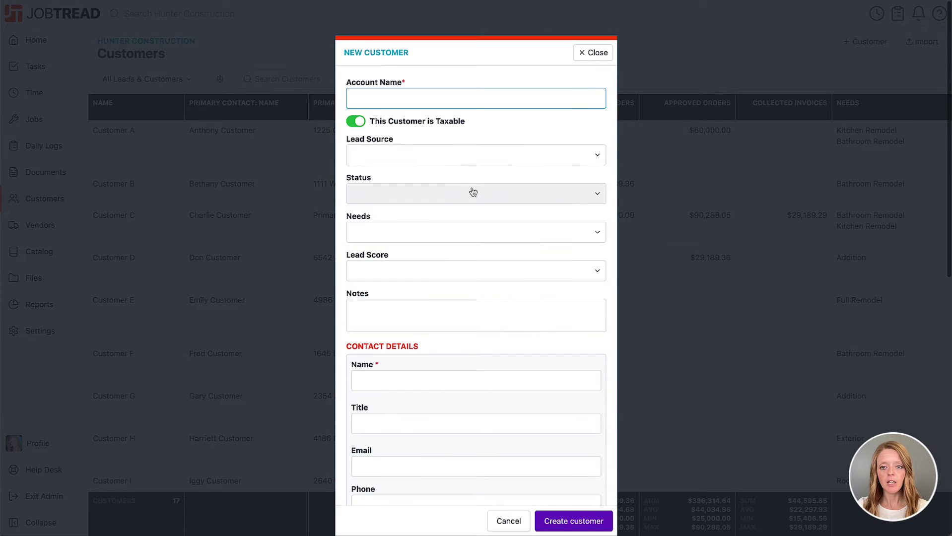
left_click(589, 53)
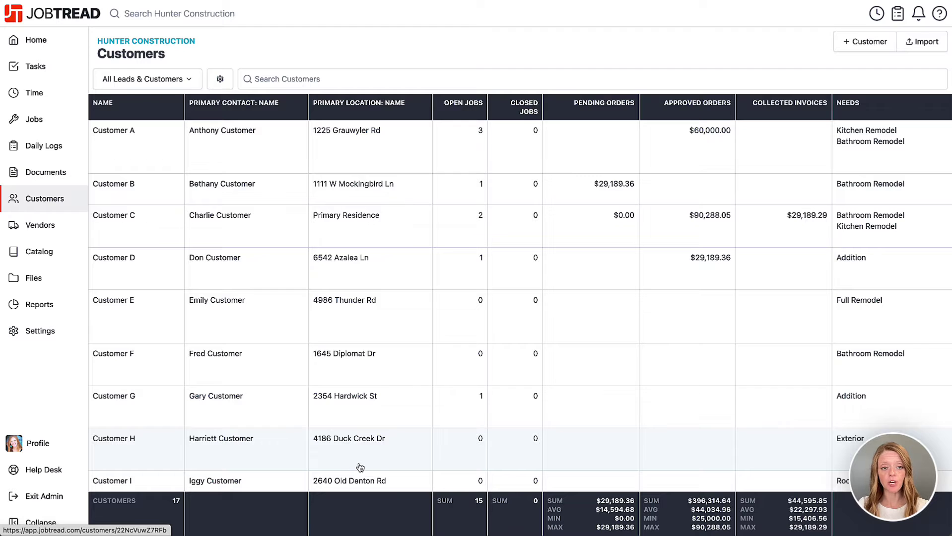
Step: Review Customer A's details, its jobs, and its activity feed
left_click(262, 157)
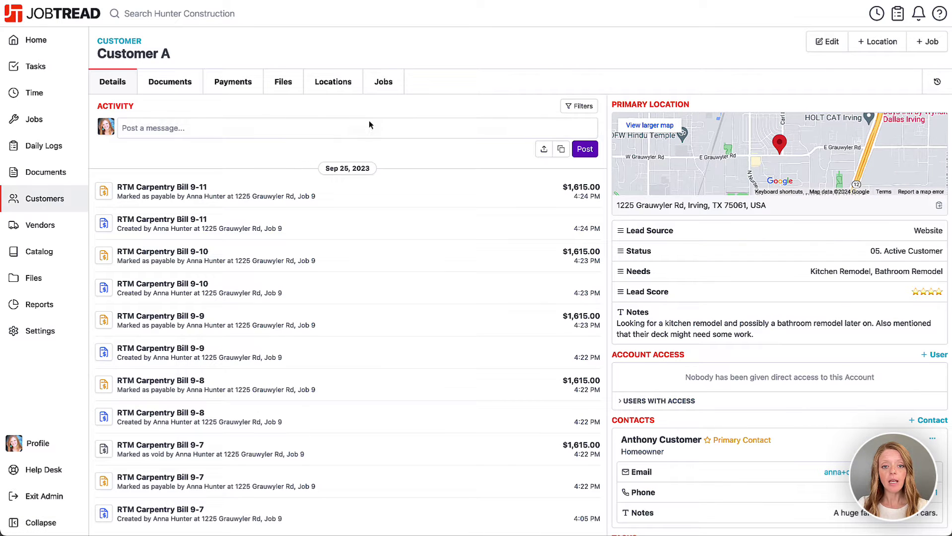
left_click(385, 83)
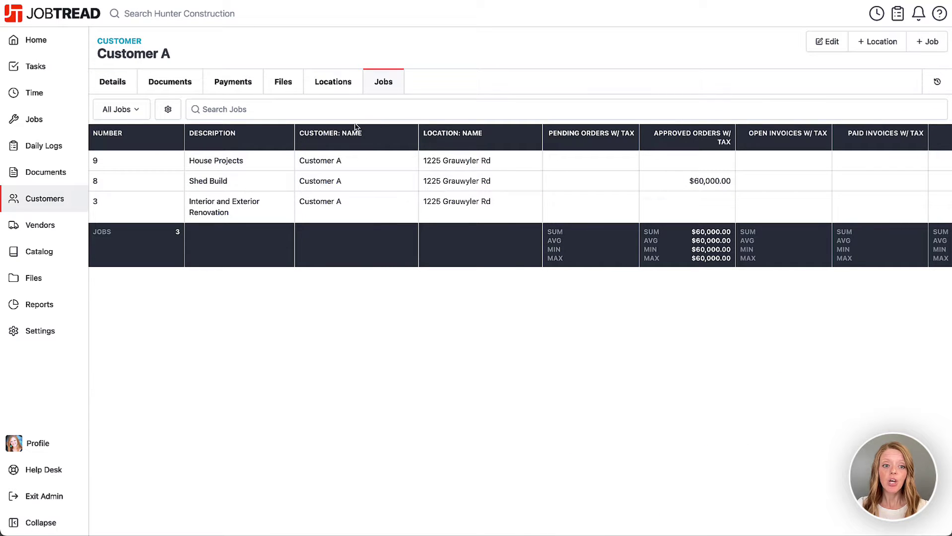
left_click(113, 85)
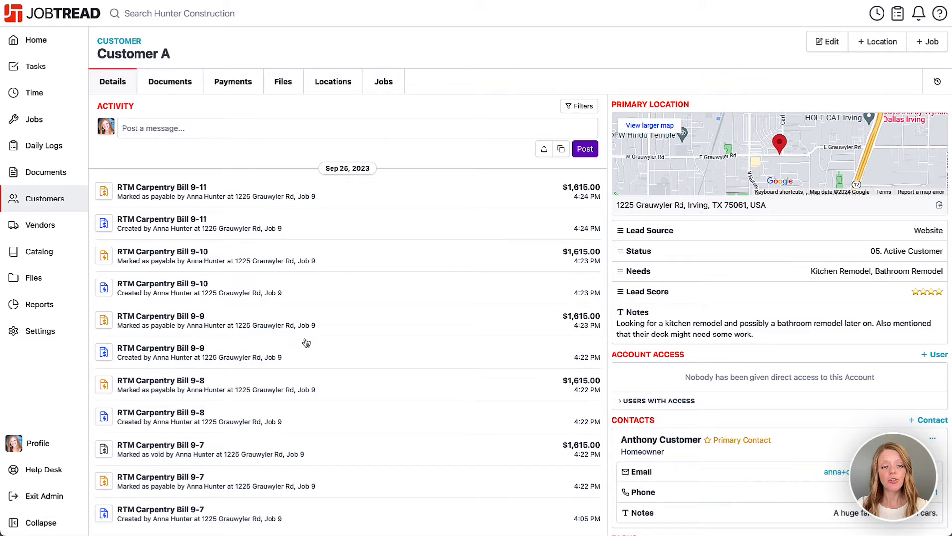
scroll(319, 366, "down", 20)
scroll(319, 365, "down", 15)
scroll(319, 365, "up", 20)
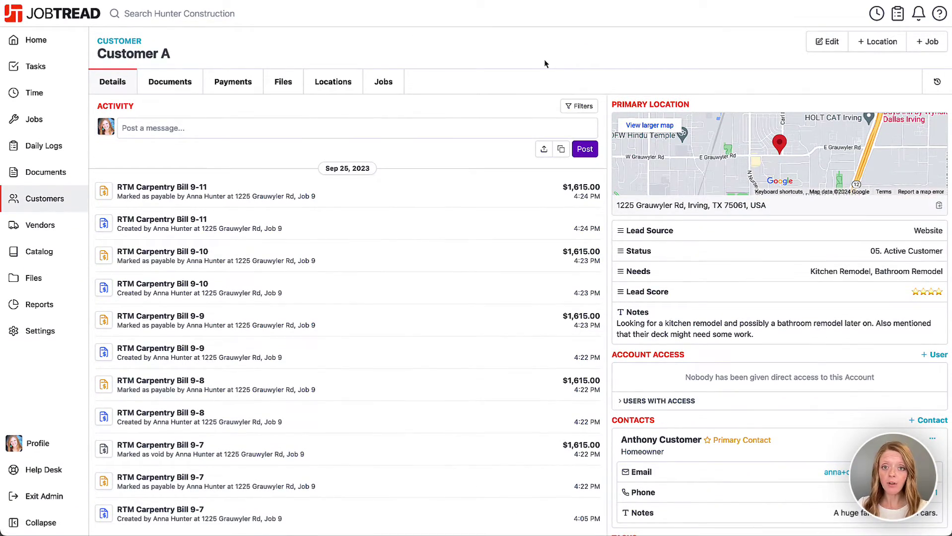
Step: Start a new job for Customer A, discard it, and return to the customer list
left_click(922, 47)
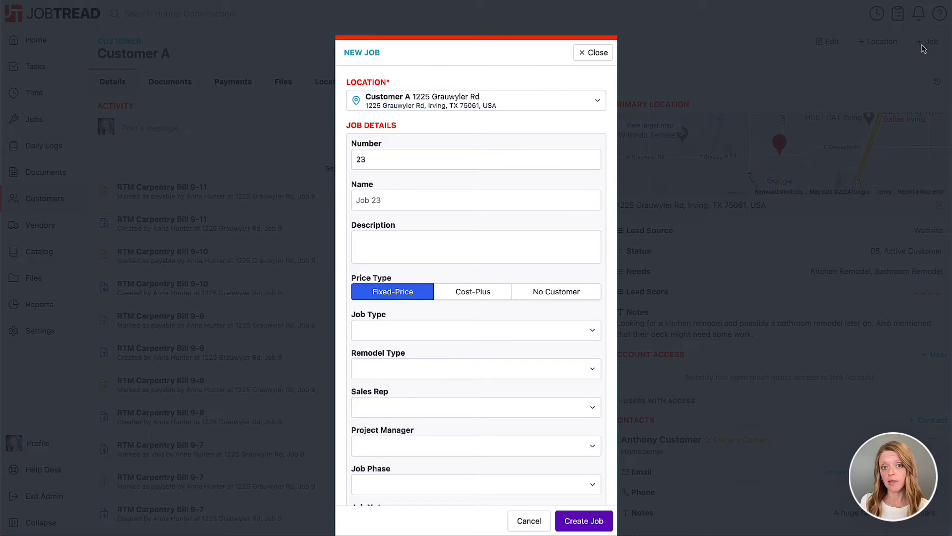
left_click(578, 57)
left_click(56, 211)
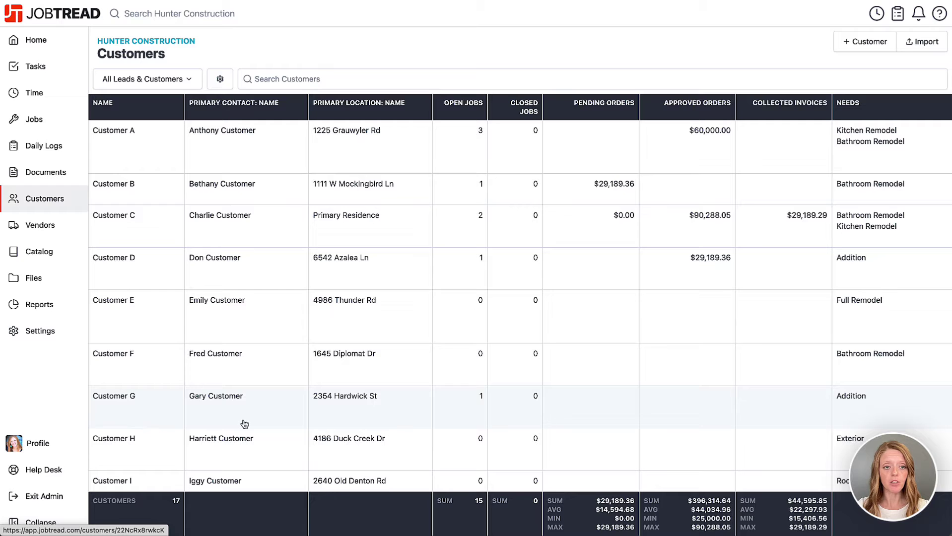
Step: Switch the customer list to the Customers by Status board view
left_click(194, 85)
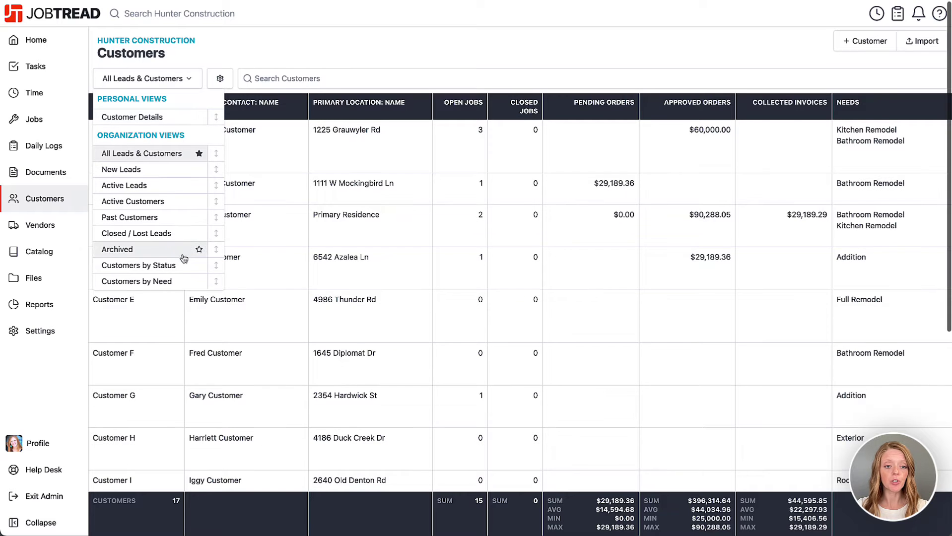
scroll(170, 263, "down", 1)
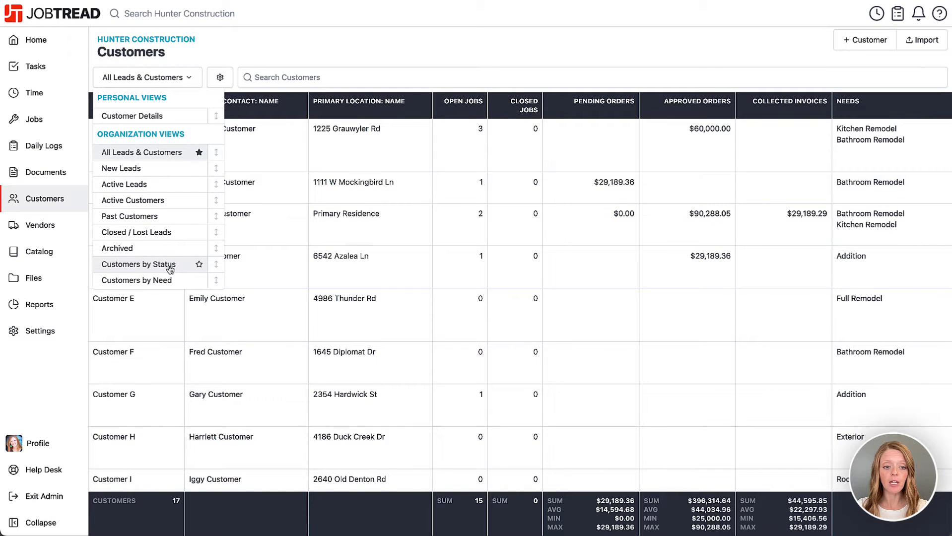
left_click(169, 265)
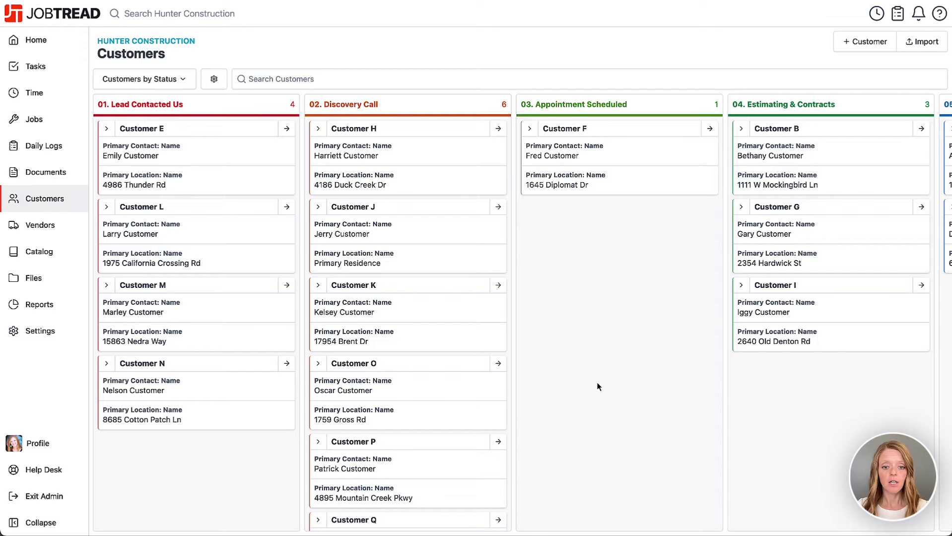
Step: Move Customer J's card from Discovery Call to 03. Appointment Scheduled, then open Jobs
scroll(597, 387, "right", 5)
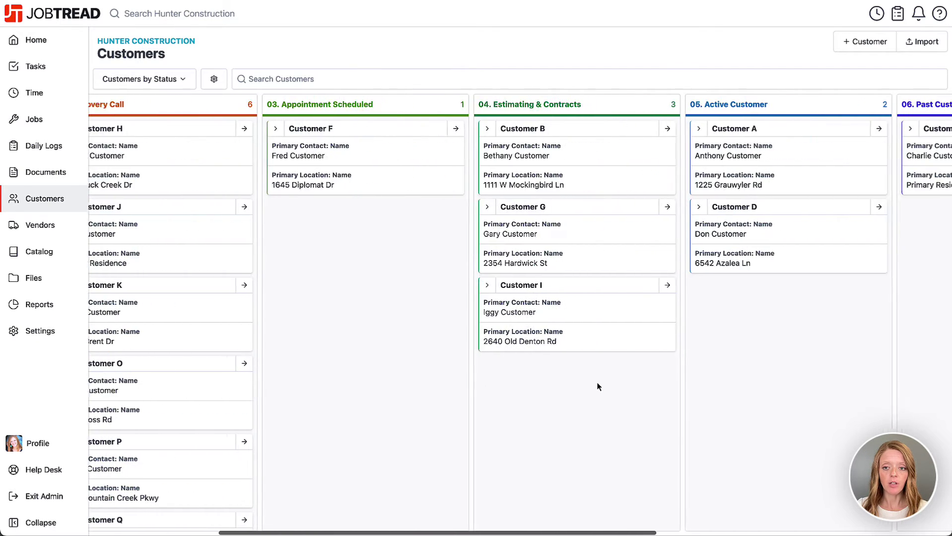
scroll(598, 386, "right", 4)
scroll(444, 318, "left", 9)
left_click_drag(382, 246, 593, 243)
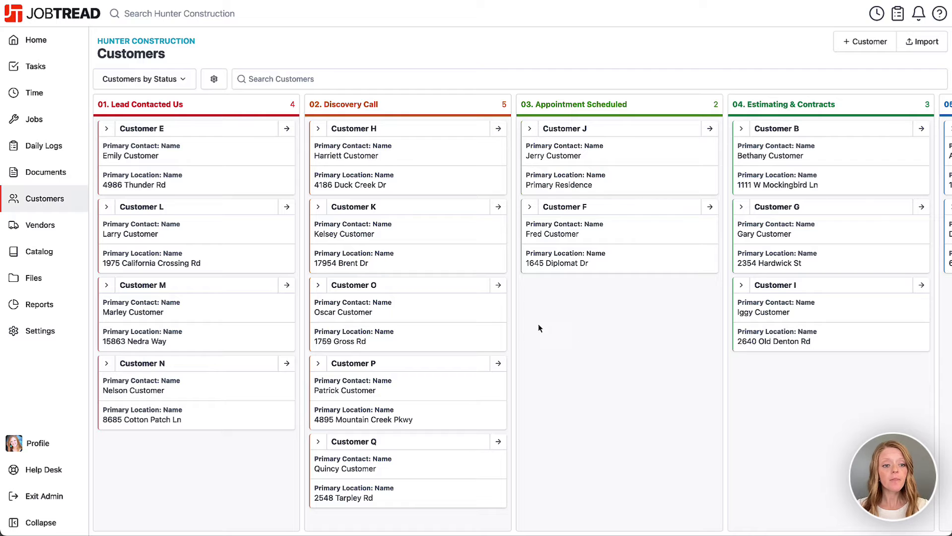
left_click(64, 127)
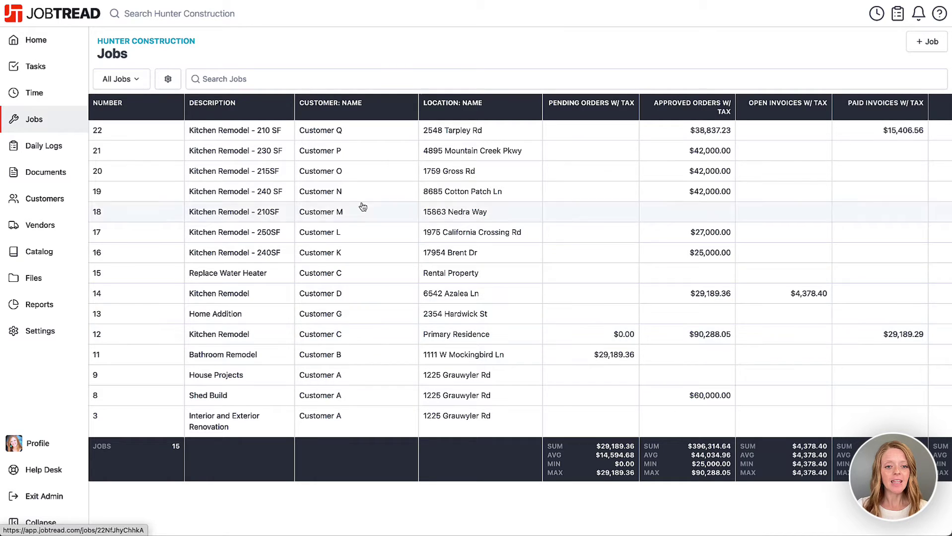
Step: Choose the Job Phases view: Preconstruction 10, Active Construction 3, Closed 1, Lost 1
left_click(143, 79)
left_click(122, 266)
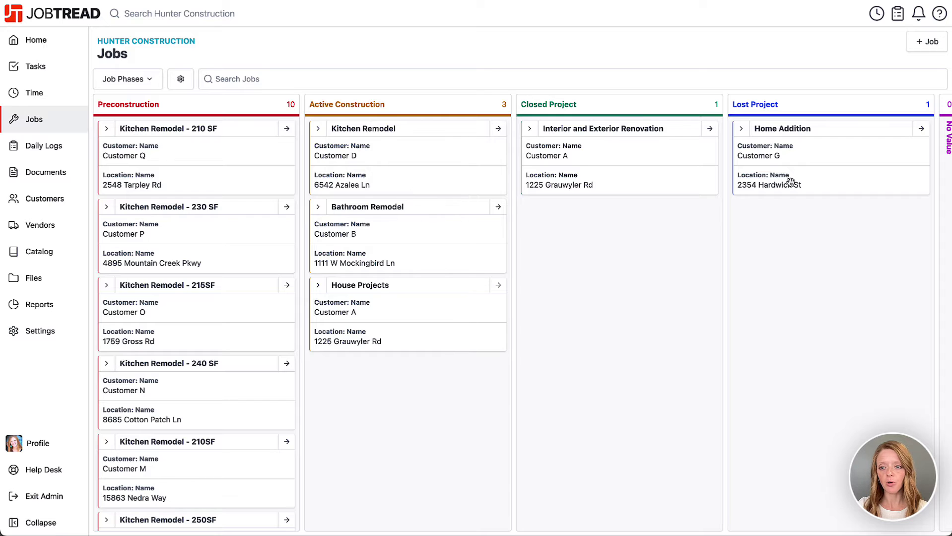
scroll(788, 183, "right", 1)
scroll(790, 182, "left", 1)
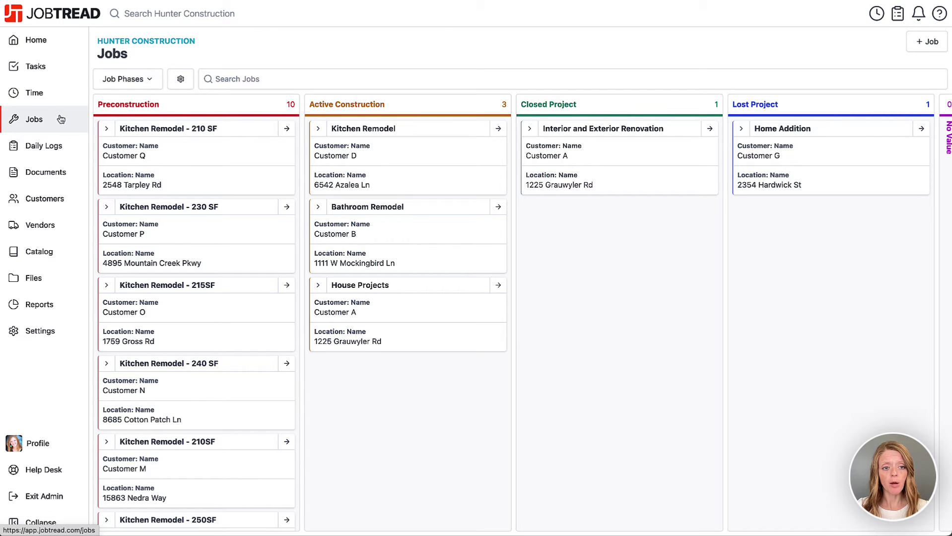
left_click(928, 42)
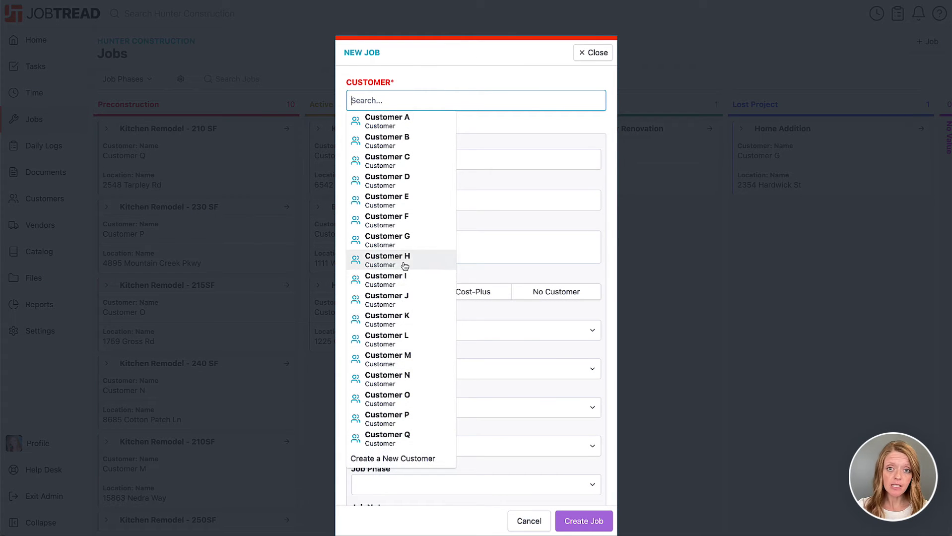
left_click(379, 459)
scroll(532, 257, "down", 2)
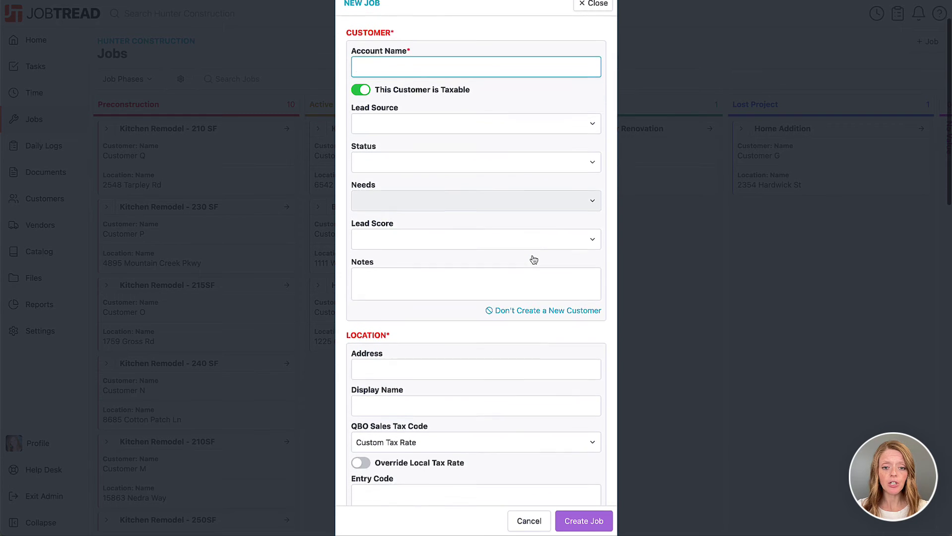
scroll(533, 260, "down", 10)
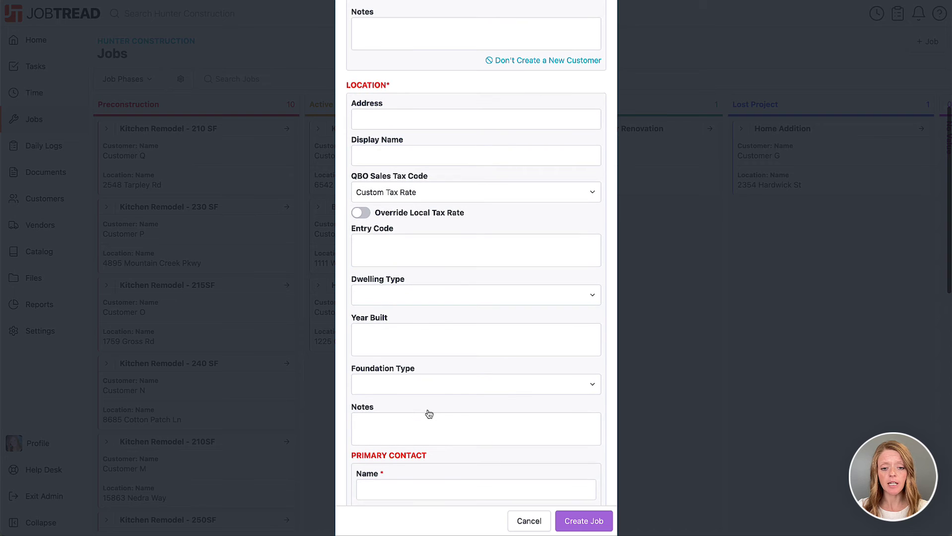
scroll(427, 414, "down", 11)
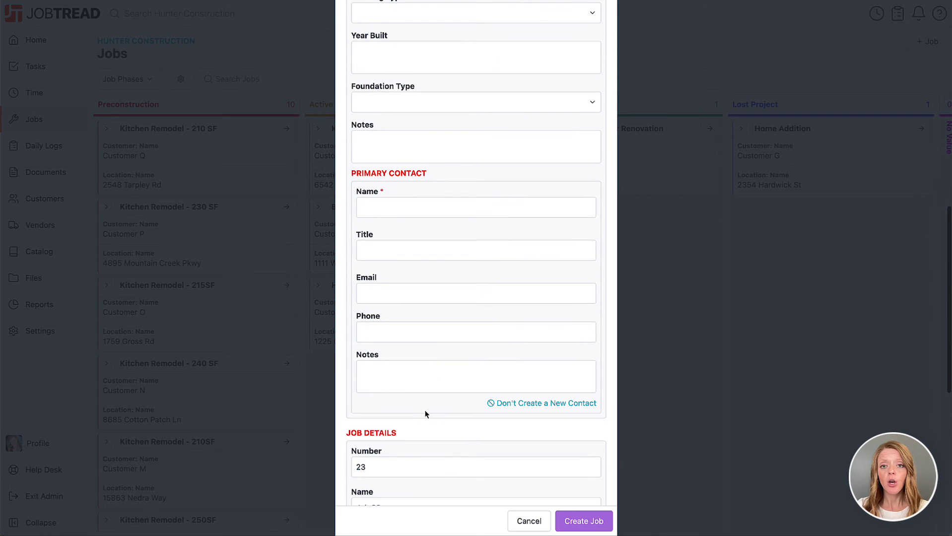
scroll(429, 408, "down", 12)
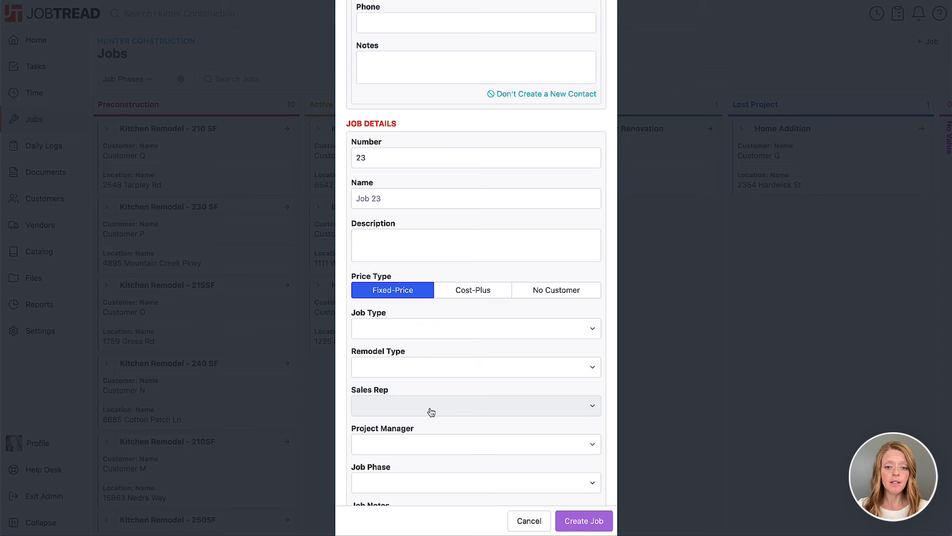
scroll(431, 412, "up", 20)
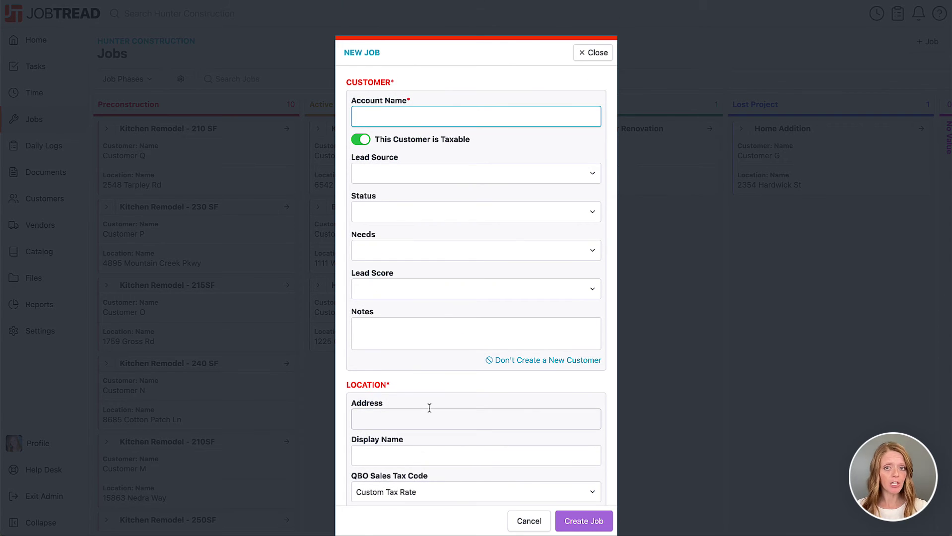
left_click(595, 58)
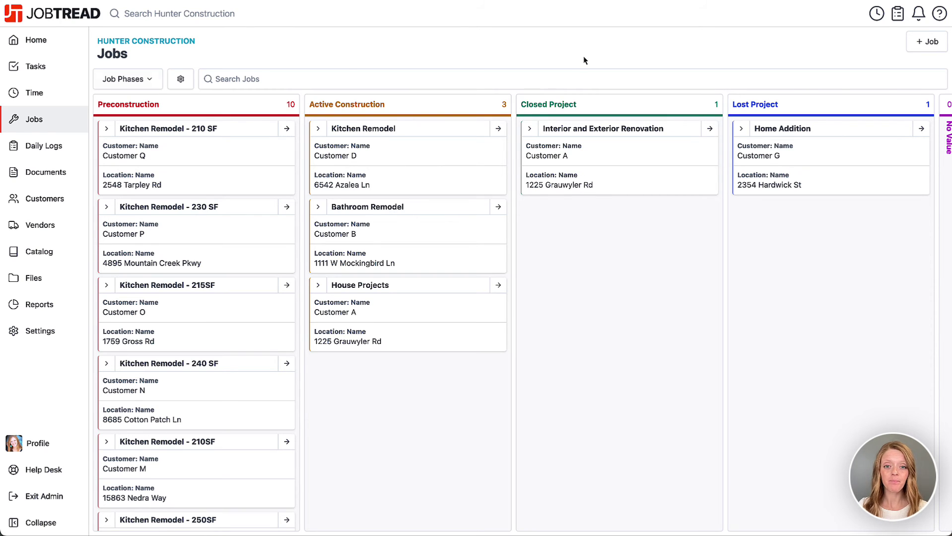
Step: Pick the Job Pipeline view and scroll across all stages, from 01. Discovery Call to 11. Closed - Won
left_click(153, 79)
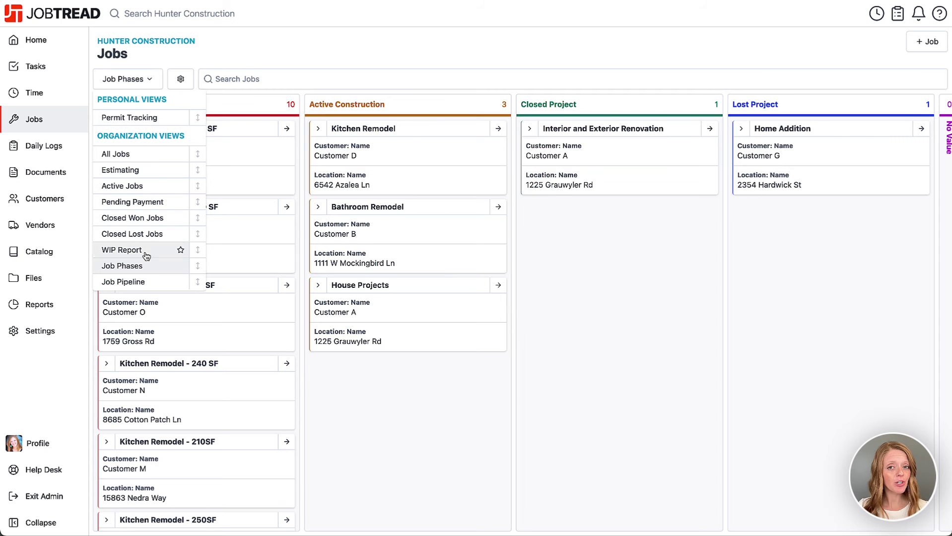
left_click(145, 282)
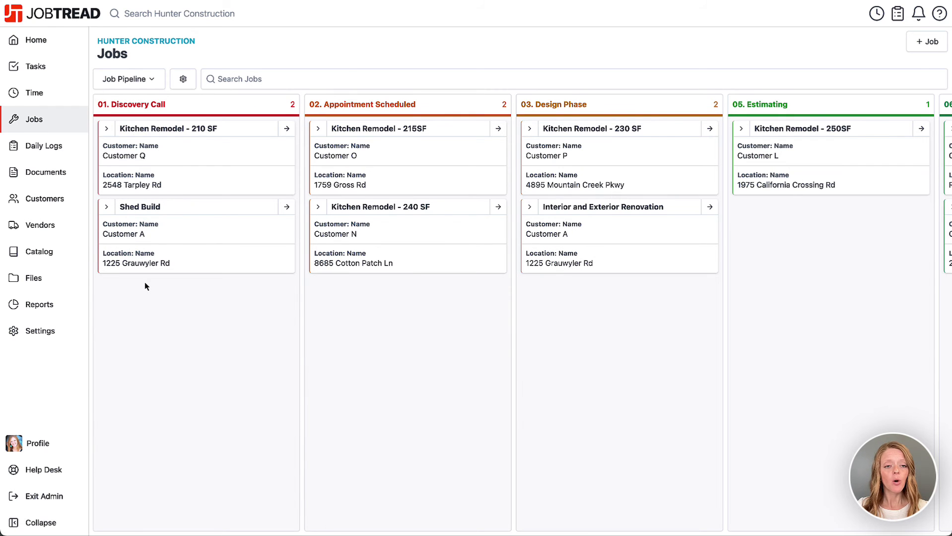
scroll(144, 282, "right", 4)
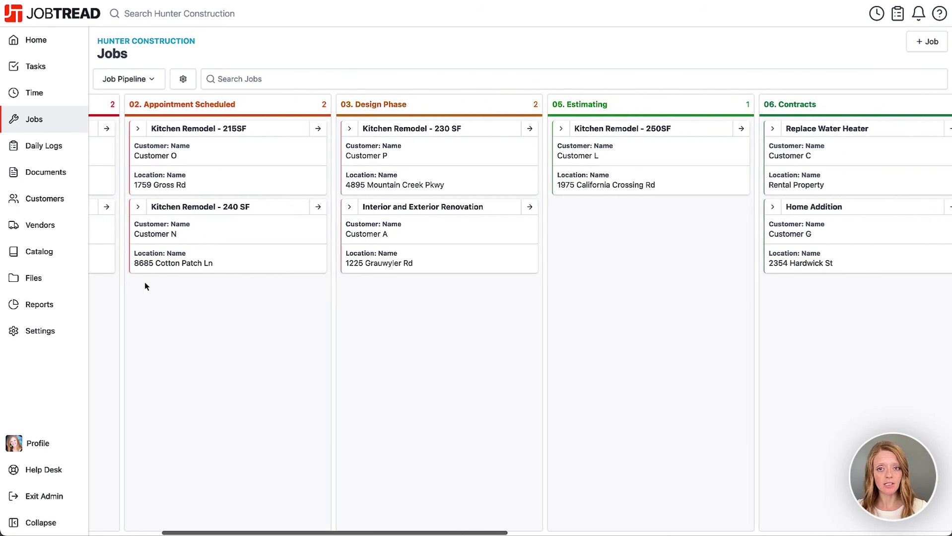
scroll(145, 283, "right", 5)
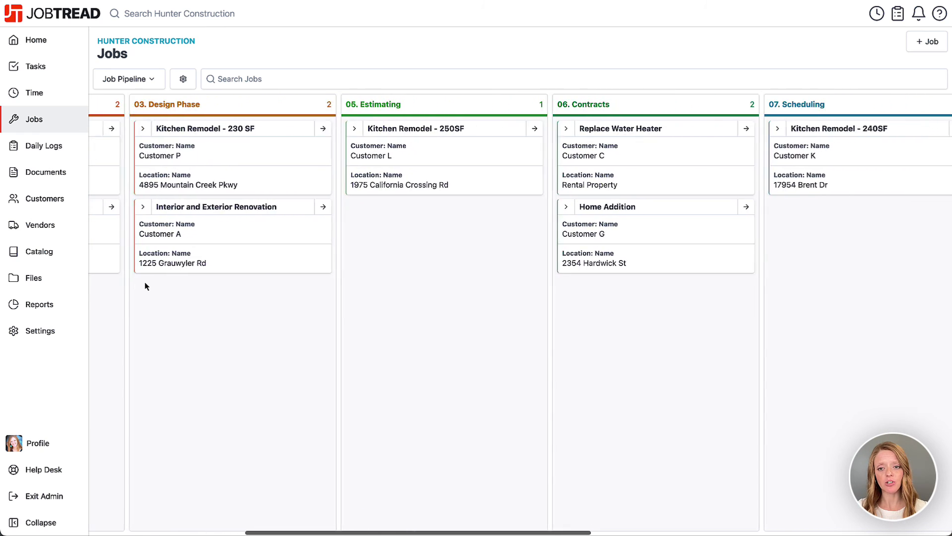
scroll(144, 282, "right", 7)
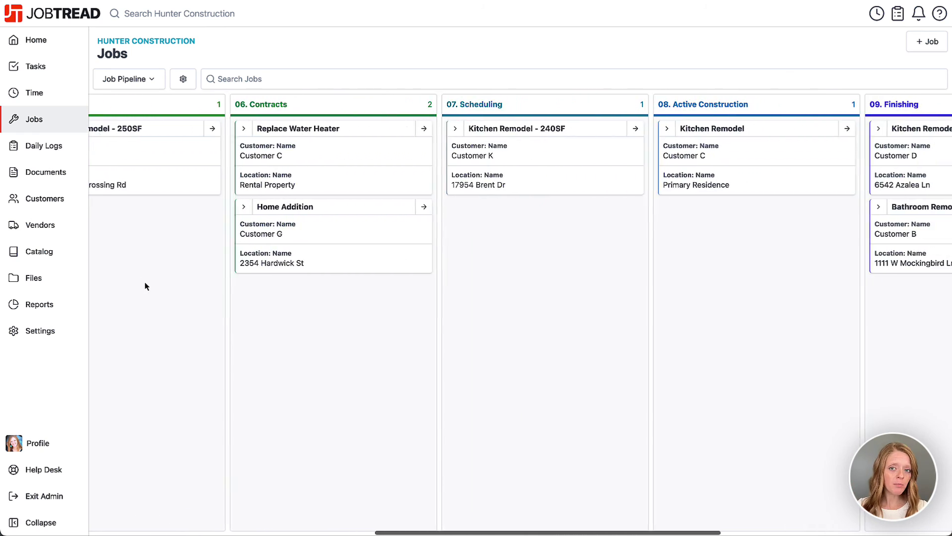
scroll(145, 283, "right", 7)
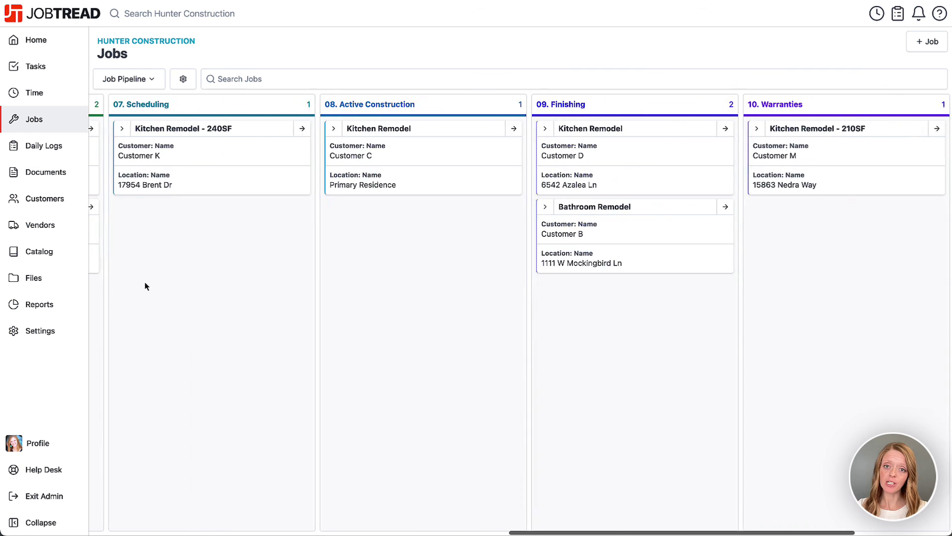
scroll(145, 283, "right", 5)
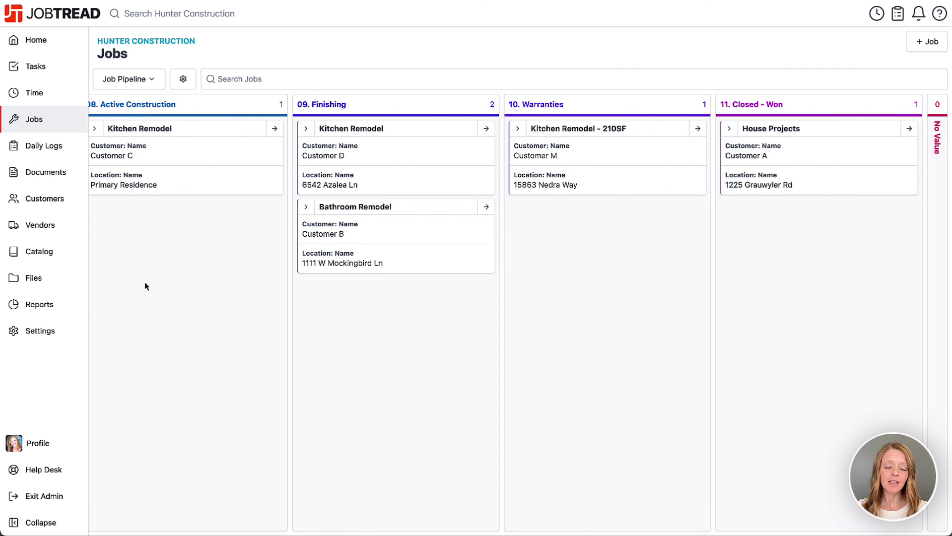
scroll(145, 287, "left", 6)
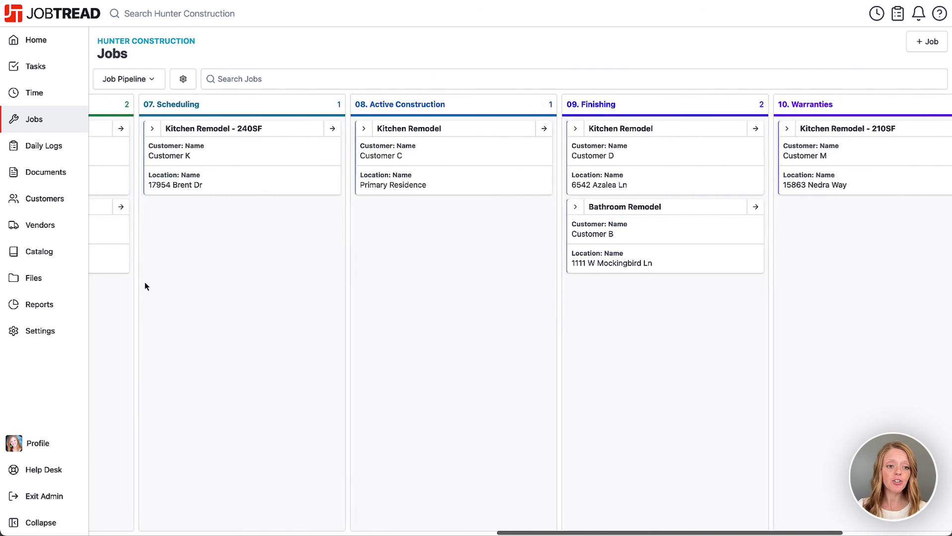
scroll(145, 285, "left", 15)
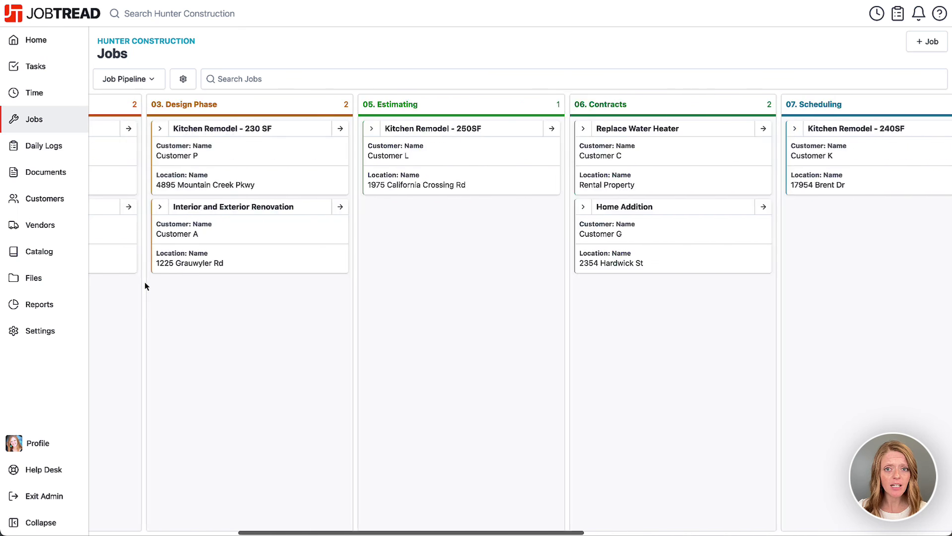
scroll(144, 286, "left", 8)
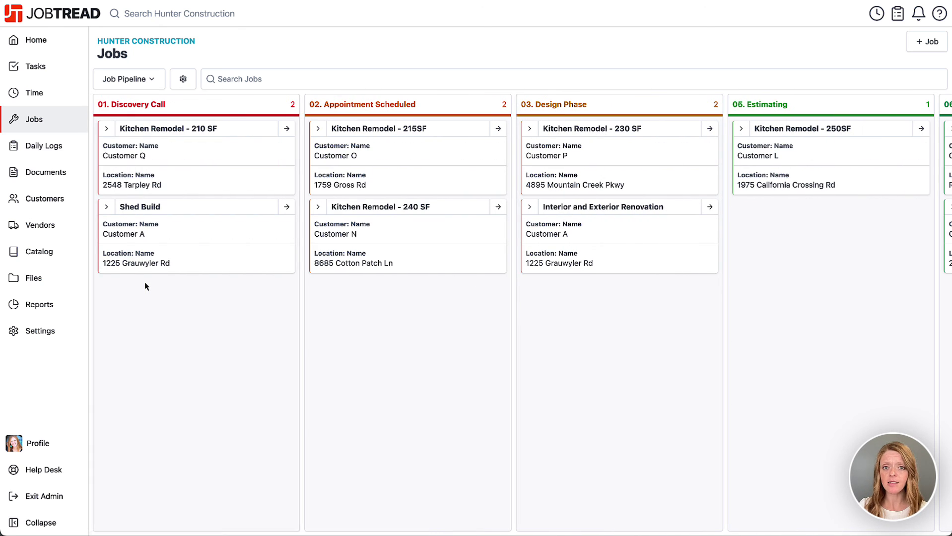